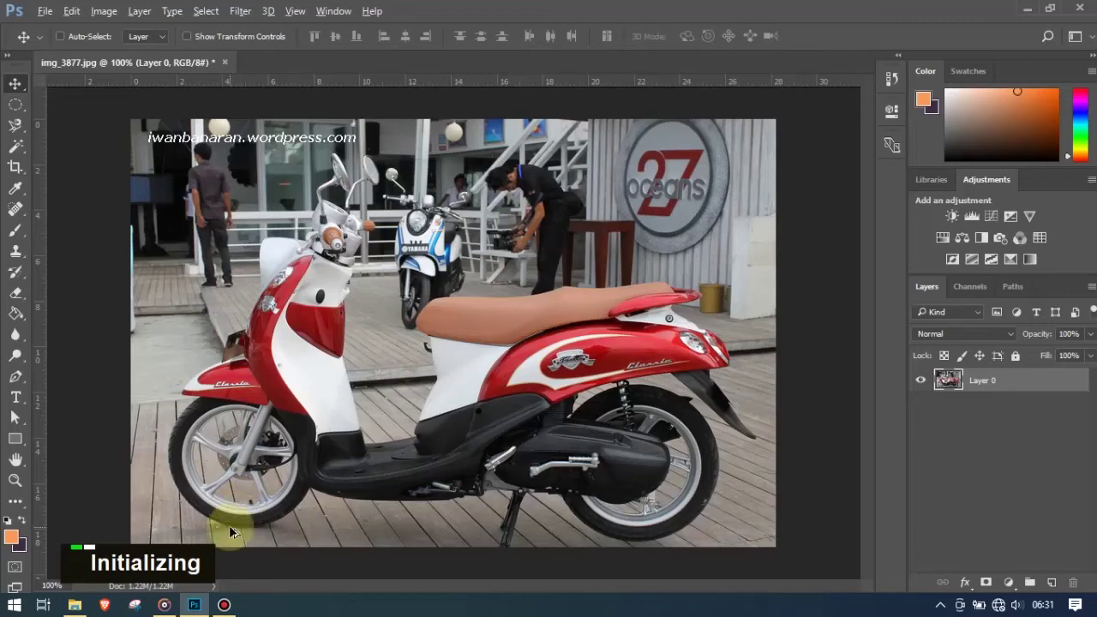
- Zoom into the scooter's front wheel and switch to the Magnetic Lasso Tool
{"action": "scroll", "coordinate": [296, 484], "scroll_direction": "up", "scroll_amount": 1}
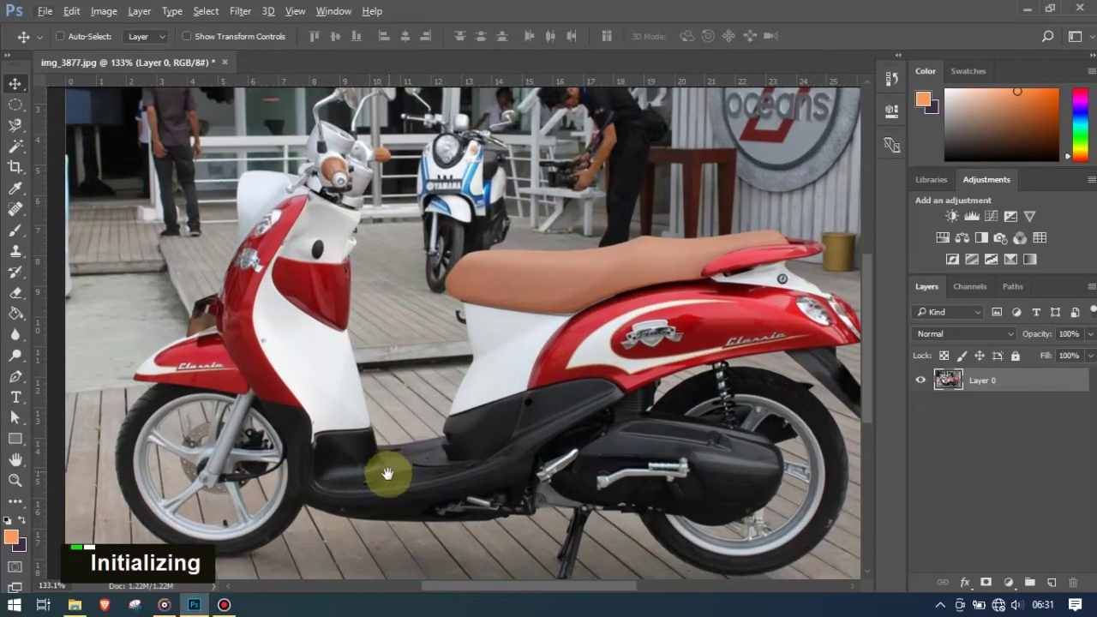
{"action": "left_click_drag", "start_coordinate": [387, 474], "coordinate": [397, 333]}
{"action": "scroll", "coordinate": [258, 411], "scroll_direction": "up", "scroll_amount": 1}
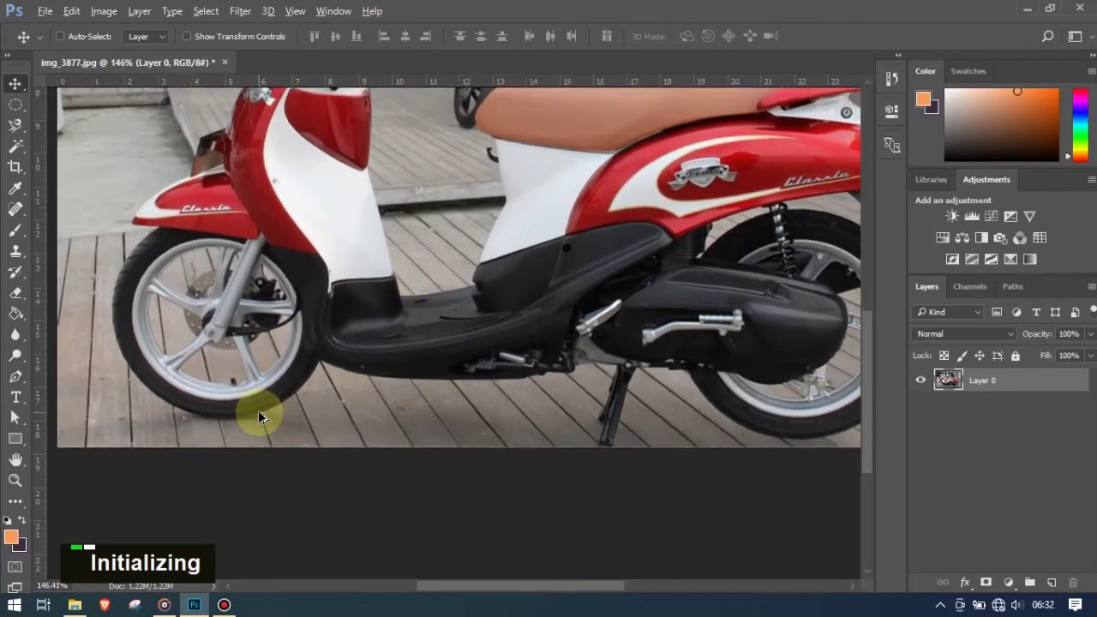
{"action": "scroll", "coordinate": [258, 410], "scroll_direction": "up", "scroll_amount": 1}
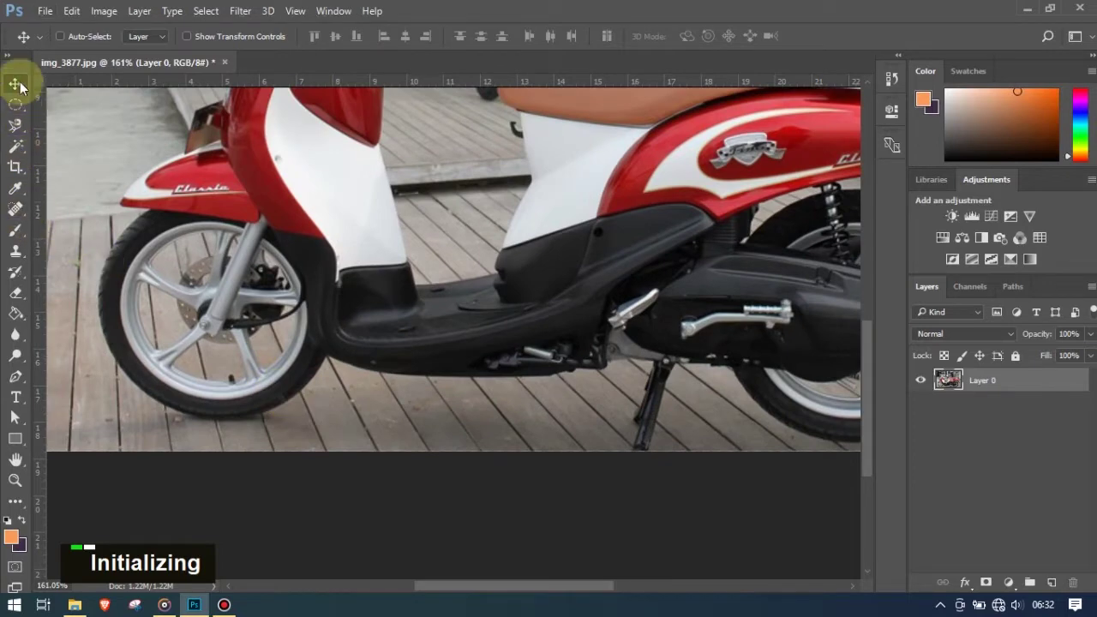
{"action": "left_click", "coordinate": [15, 127]}
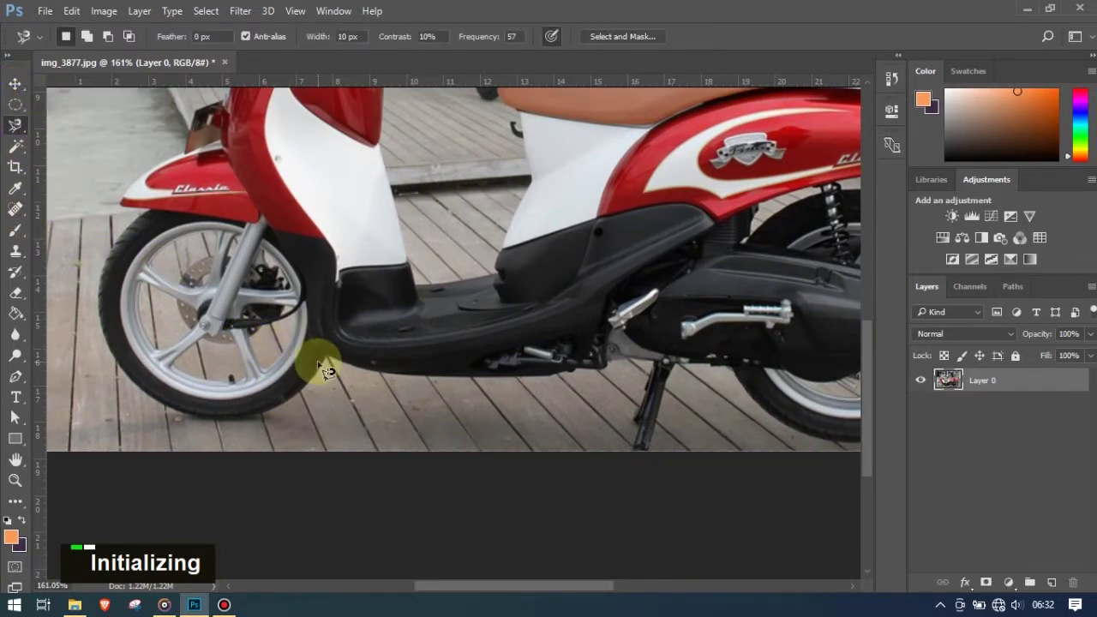
- Trace the magnetic lasso around the front wheel, up the fender and front panel toward the handlebar
{"action": "mouse_move", "coordinate": [325, 369]}
{"action": "left_mouse_down"}
{"action": "mouse_move", "coordinate": [234, 421]}
{"action": "mouse_move", "coordinate": [144, 399]}
{"action": "mouse_move", "coordinate": [92, 306]}
{"action": "mouse_move", "coordinate": [97, 252]}
{"action": "mouse_move", "coordinate": [124, 250]}
{"action": "mouse_move", "coordinate": [152, 216]}
{"action": "mouse_move", "coordinate": [129, 210]}
{"action": "left_mouse_up"}
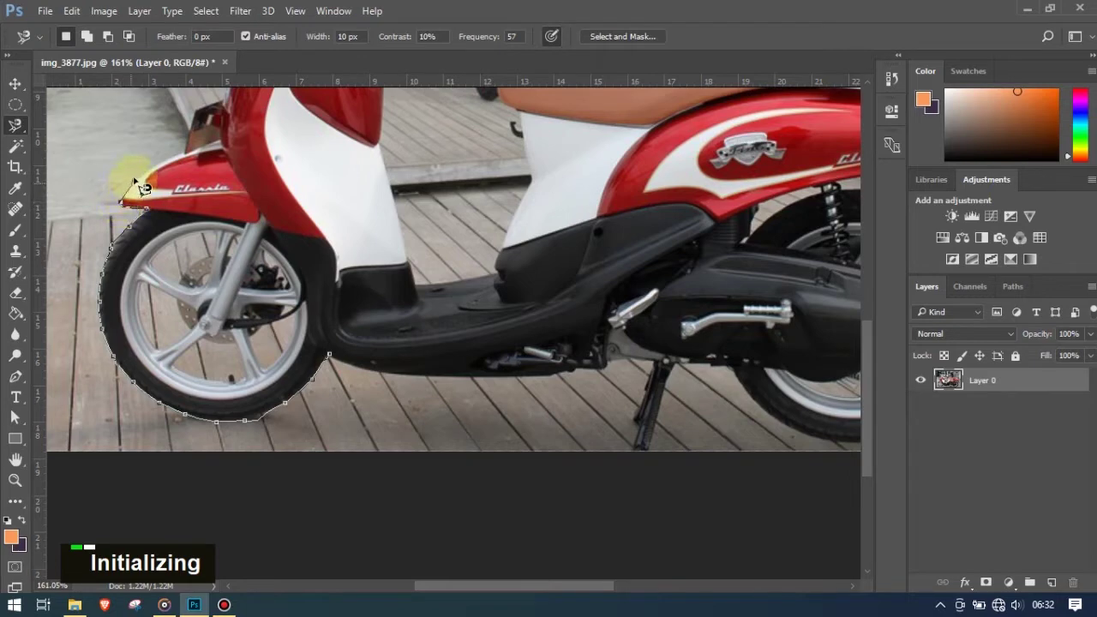
{"action": "mouse_move", "coordinate": [152, 176]}
{"action": "left_mouse_down"}
{"action": "mouse_move", "coordinate": [193, 148]}
{"action": "mouse_move", "coordinate": [195, 117]}
{"action": "mouse_move", "coordinate": [233, 109]}
{"action": "mouse_move", "coordinate": [257, 289]}
{"action": "mouse_move", "coordinate": [262, 257]}
{"action": "mouse_move", "coordinate": [288, 248]}
{"action": "mouse_move", "coordinate": [277, 215]}
{"action": "mouse_move", "coordinate": [287, 163]}
{"action": "mouse_move", "coordinate": [315, 146]}
{"action": "mouse_move", "coordinate": [336, 153]}
{"action": "left_mouse_up"}
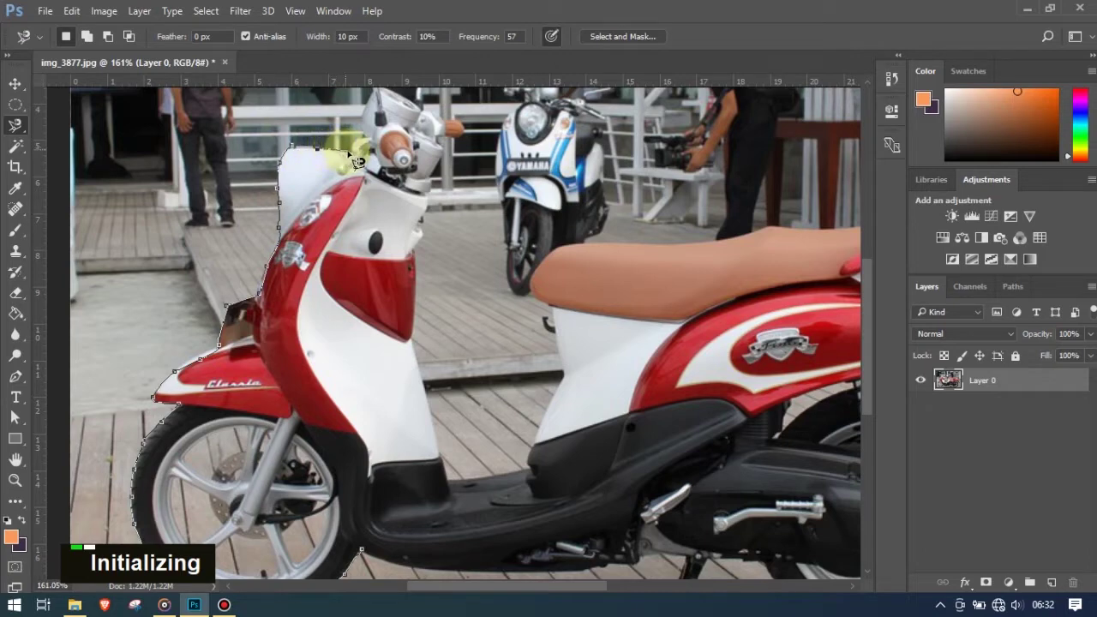
{"action": "left_click_drag", "start_coordinate": [366, 150], "coordinate": [377, 145]}
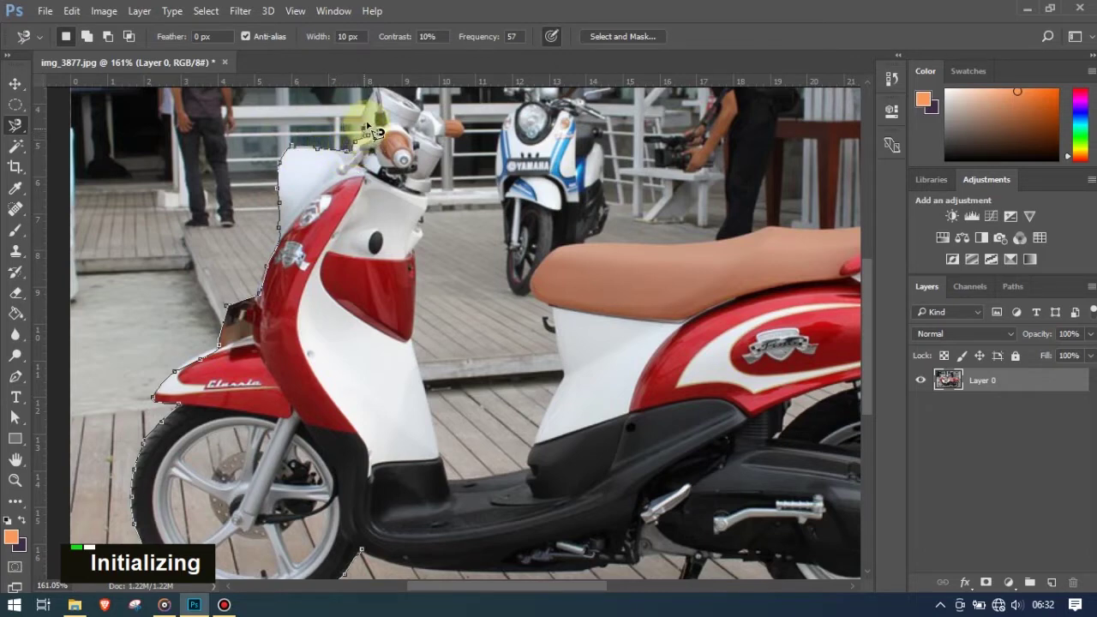
{"action": "mouse_move", "coordinate": [369, 124]}
{"action": "left_mouse_down"}
{"action": "mouse_move", "coordinate": [356, 294]}
{"action": "mouse_move", "coordinate": [370, 292]}
{"action": "mouse_move", "coordinate": [367, 254]}
{"action": "mouse_move", "coordinate": [398, 241]}
{"action": "mouse_move", "coordinate": [400, 201]}
{"action": "mouse_move", "coordinate": [432, 254]}
{"action": "mouse_move", "coordinate": [436, 239]}
{"action": "mouse_move", "coordinate": [452, 240]}
{"action": "mouse_move", "coordinate": [452, 203]}
{"action": "mouse_move", "coordinate": [470, 252]}
{"action": "mouse_move", "coordinate": [440, 249]}
{"action": "mouse_move", "coordinate": [426, 291]}
{"action": "left_mouse_up"}
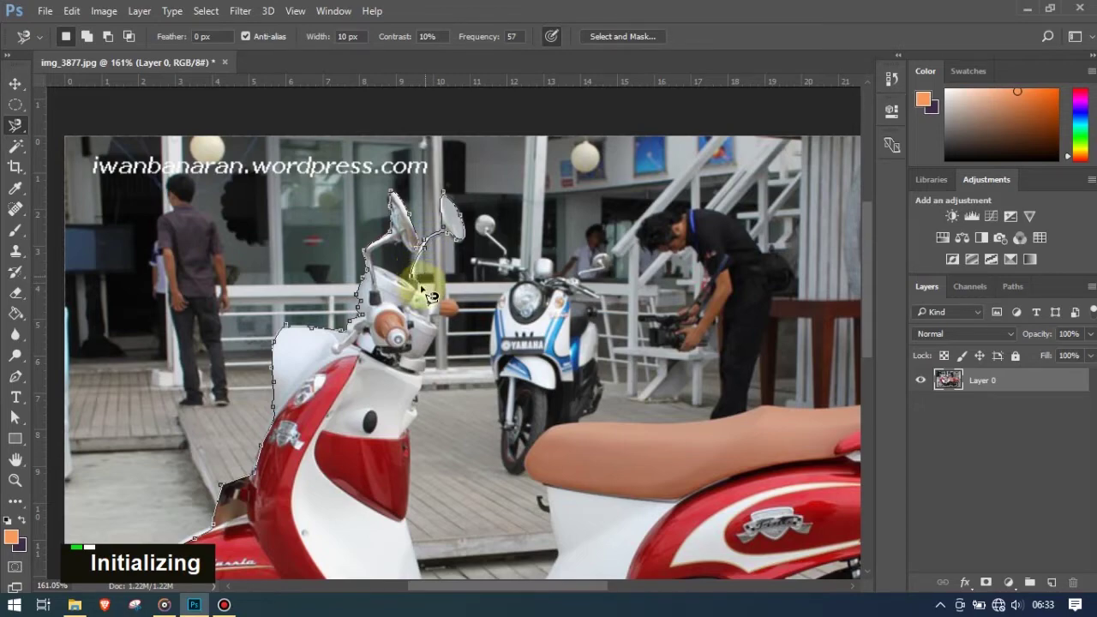
- At 400% zoom, trace the lasso along the mirror stem, the handlebar grip and down the front shield
{"action": "scroll", "coordinate": [423, 296], "scroll_direction": "up", "scroll_amount": 1}
{"action": "scroll", "coordinate": [424, 299], "scroll_direction": "up", "scroll_amount": 1}
{"action": "scroll", "coordinate": [427, 297], "scroll_direction": "up", "scroll_amount": 1}
{"action": "left_click_drag", "start_coordinate": [422, 285], "coordinate": [441, 289]}
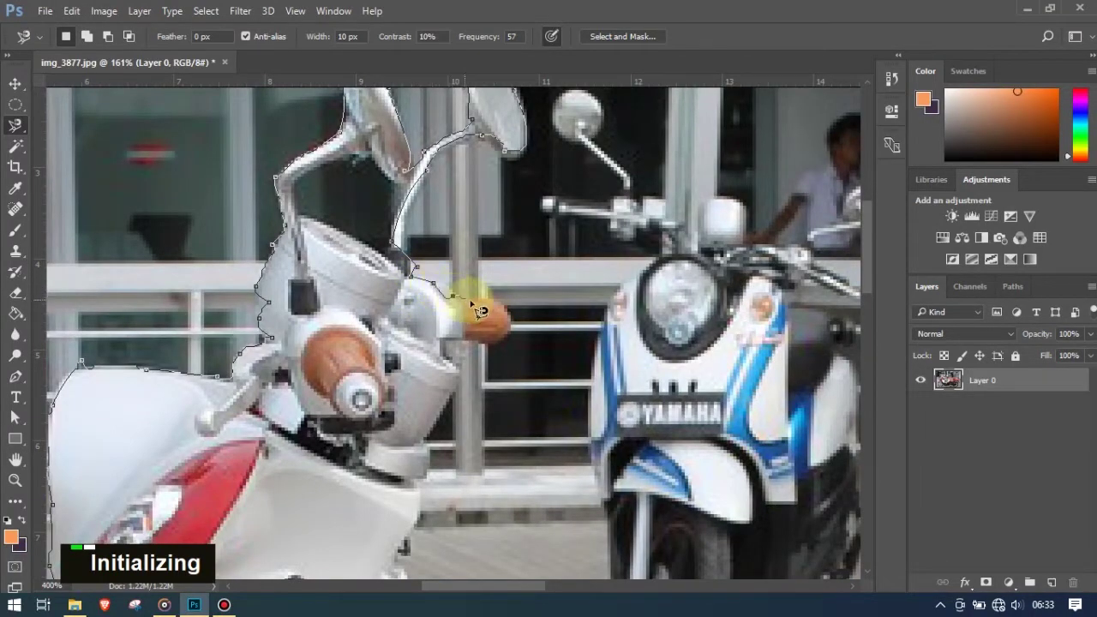
{"action": "mouse_move", "coordinate": [480, 310]}
{"action": "left_mouse_down"}
{"action": "mouse_move", "coordinate": [509, 311]}
{"action": "mouse_move", "coordinate": [508, 347]}
{"action": "mouse_move", "coordinate": [447, 345]}
{"action": "mouse_move", "coordinate": [460, 394]}
{"action": "mouse_move", "coordinate": [420, 515]}
{"action": "mouse_move", "coordinate": [420, 373]}
{"action": "mouse_move", "coordinate": [416, 392]}
{"action": "left_mouse_up"}
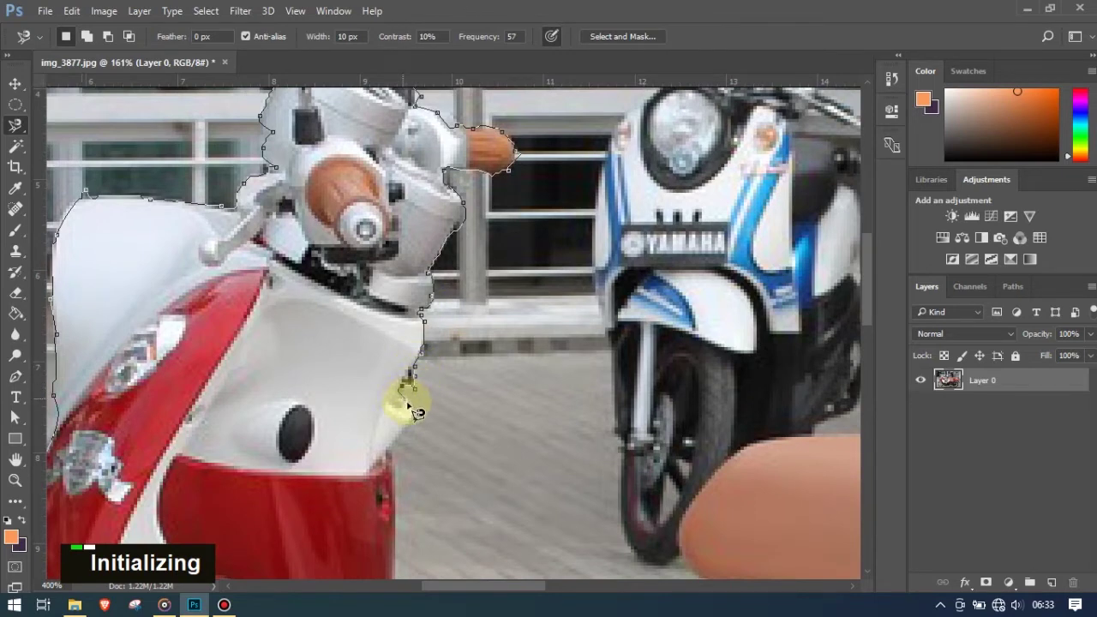
{"action": "mouse_move", "coordinate": [422, 417]}
{"action": "left_mouse_down"}
{"action": "mouse_move", "coordinate": [424, 433]}
{"action": "mouse_move", "coordinate": [387, 450]}
{"action": "mouse_move", "coordinate": [400, 512]}
{"action": "mouse_move", "coordinate": [385, 335]}
{"action": "mouse_move", "coordinate": [383, 487]}
{"action": "mouse_move", "coordinate": [348, 318]}
{"action": "mouse_move", "coordinate": [388, 497]}
{"action": "mouse_move", "coordinate": [326, 417]}
{"action": "mouse_move", "coordinate": [296, 277]}
{"action": "mouse_move", "coordinate": [341, 440]}
{"action": "mouse_move", "coordinate": [459, 442]}
{"action": "mouse_move", "coordinate": [545, 417]}
{"action": "mouse_move", "coordinate": [539, 391]}
{"action": "mouse_move", "coordinate": [555, 379]}
{"action": "mouse_move", "coordinate": [604, 221]}
{"action": "mouse_move", "coordinate": [620, 221]}
{"action": "mouse_move", "coordinate": [633, 168]}
{"action": "left_mouse_up"}
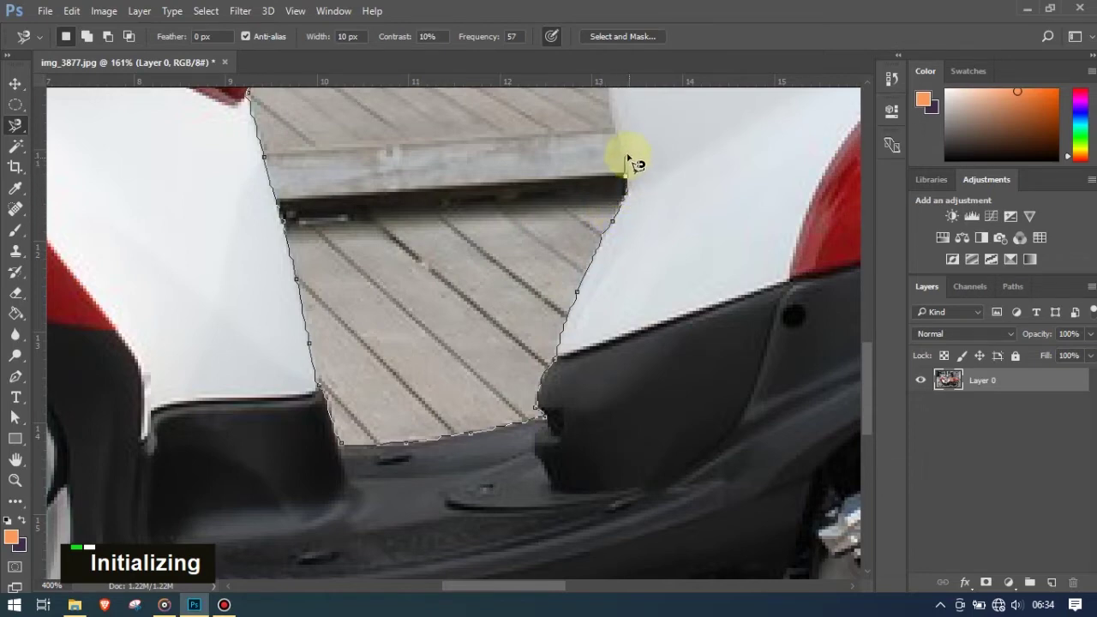
- Extend the lasso outline along the rear body edge under the seat
{"action": "mouse_move", "coordinate": [618, 135]}
{"action": "left_mouse_down"}
{"action": "mouse_move", "coordinate": [593, 339]}
{"action": "mouse_move", "coordinate": [573, 286]}
{"action": "left_mouse_up"}
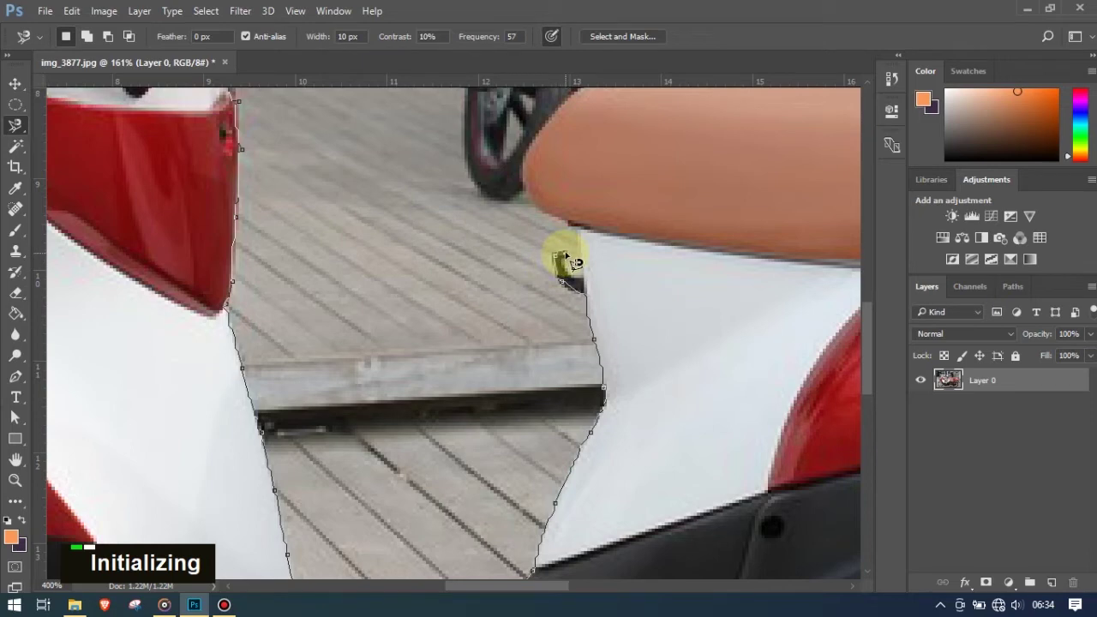
{"action": "mouse_move", "coordinate": [573, 276]}
{"action": "left_mouse_down"}
{"action": "mouse_move", "coordinate": [594, 291]}
{"action": "mouse_move", "coordinate": [580, 232]}
{"action": "mouse_move", "coordinate": [534, 208]}
{"action": "mouse_move", "coordinate": [525, 163]}
{"action": "mouse_move", "coordinate": [502, 360]}
{"action": "mouse_move", "coordinate": [584, 274]}
{"action": "mouse_move", "coordinate": [639, 273]}
{"action": "mouse_move", "coordinate": [272, 314]}
{"action": "mouse_move", "coordinate": [539, 326]}
{"action": "mouse_move", "coordinate": [705, 292]}
{"action": "mouse_move", "coordinate": [344, 295]}
{"action": "mouse_move", "coordinate": [620, 297]}
{"action": "mouse_move", "coordinate": [346, 301]}
{"action": "mouse_move", "coordinate": [472, 287]}
{"action": "mouse_move", "coordinate": [553, 312]}
{"action": "mouse_move", "coordinate": [400, 250]}
{"action": "mouse_move", "coordinate": [448, 268]}
{"action": "mouse_move", "coordinate": [457, 256]}
{"action": "mouse_move", "coordinate": [495, 293]}
{"action": "mouse_move", "coordinate": [483, 282]}
{"action": "mouse_move", "coordinate": [480, 294]}
{"action": "mouse_move", "coordinate": [441, 289]}
{"action": "mouse_move", "coordinate": [434, 320]}
{"action": "mouse_move", "coordinate": [371, 323]}
{"action": "mouse_move", "coordinate": [364, 365]}
{"action": "mouse_move", "coordinate": [465, 395]}
{"action": "mouse_move", "coordinate": [489, 426]}
{"action": "mouse_move", "coordinate": [530, 431]}
{"action": "mouse_move", "coordinate": [411, 316]}
{"action": "mouse_move", "coordinate": [472, 394]}
{"action": "left_mouse_up"}
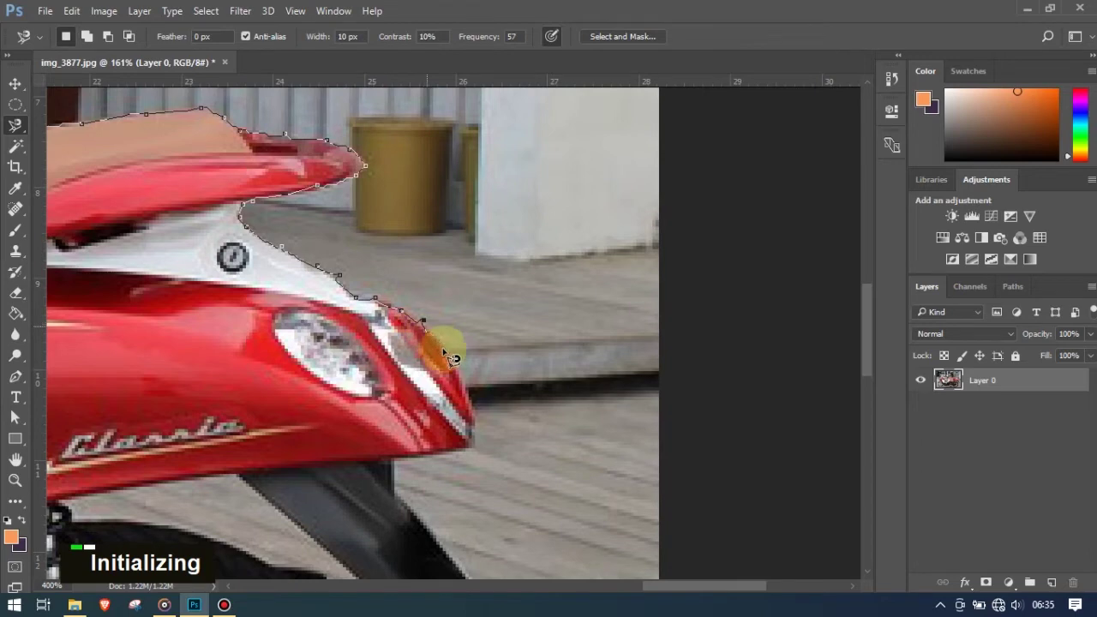
- Trace the lasso down past the tail light and rear bumper, then along the rear mudguard
{"action": "mouse_move", "coordinate": [468, 390]}
{"action": "left_mouse_down"}
{"action": "mouse_move", "coordinate": [474, 442]}
{"action": "mouse_move", "coordinate": [404, 462]}
{"action": "left_mouse_up"}
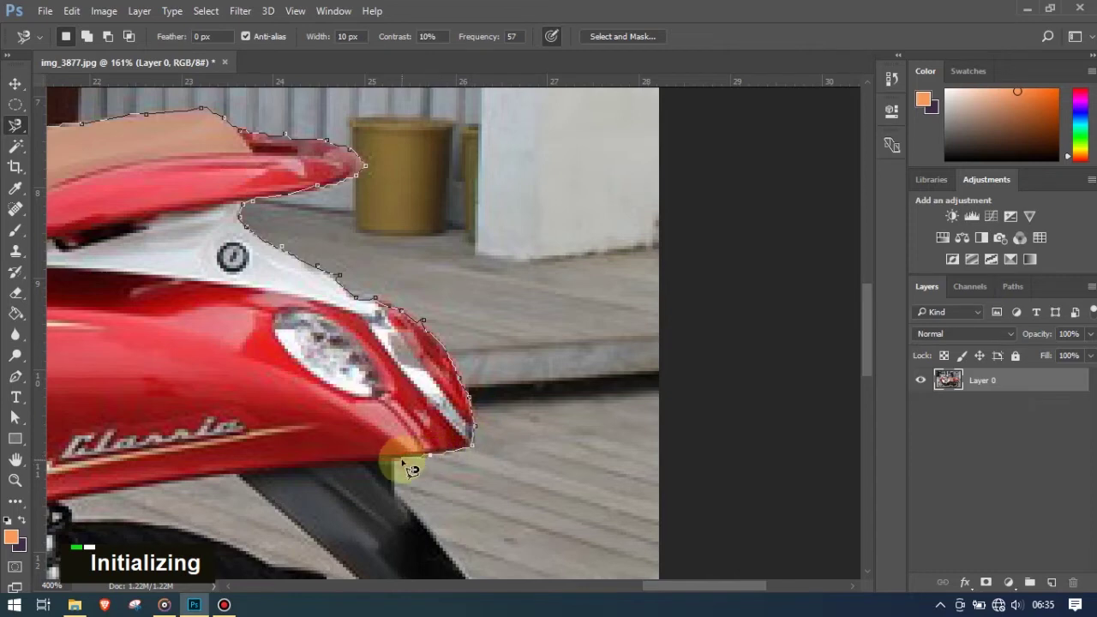
{"action": "left_click_drag", "start_coordinate": [404, 464], "coordinate": [394, 486]}
{"action": "left_click_drag", "start_coordinate": [392, 477], "coordinate": [349, 364]}
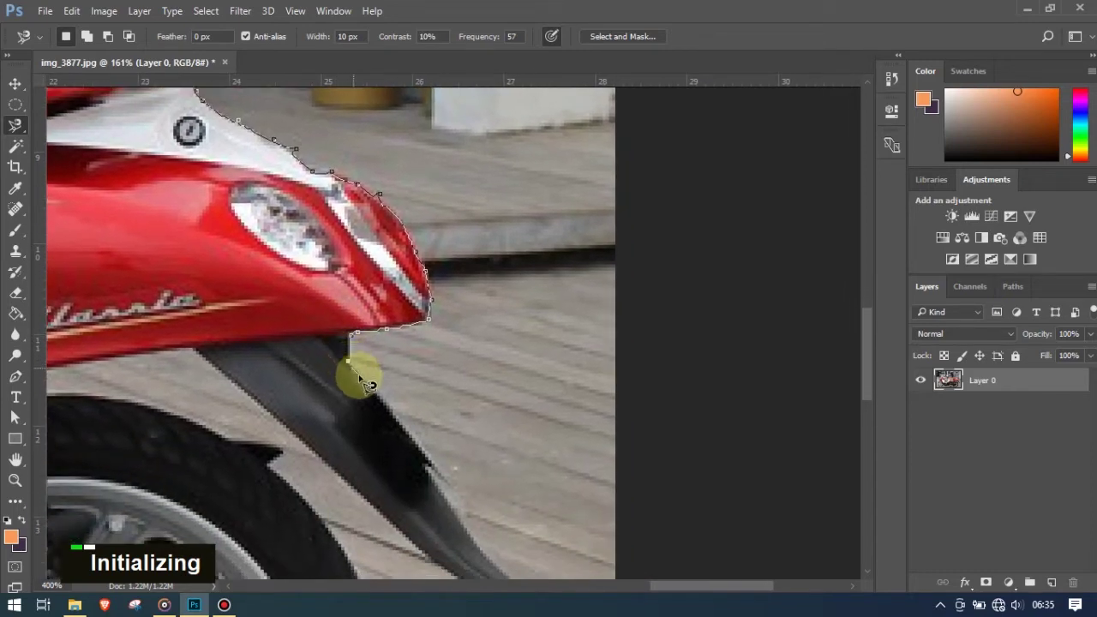
{"action": "mouse_move", "coordinate": [373, 388]}
{"action": "left_mouse_down"}
{"action": "mouse_move", "coordinate": [447, 479]}
{"action": "mouse_move", "coordinate": [380, 411]}
{"action": "mouse_move", "coordinate": [338, 318]}
{"action": "mouse_move", "coordinate": [435, 443]}
{"action": "mouse_move", "coordinate": [409, 451]}
{"action": "mouse_move", "coordinate": [343, 410]}
{"action": "mouse_move", "coordinate": [403, 403]}
{"action": "mouse_move", "coordinate": [206, 225]}
{"action": "mouse_move", "coordinate": [588, 159]}
{"action": "left_mouse_up"}
- Trace the lasso along the mudguard's lower edge, down the rear shock and around the rear tyre
{"action": "left_click_drag", "start_coordinate": [523, 175], "coordinate": [411, 187]}
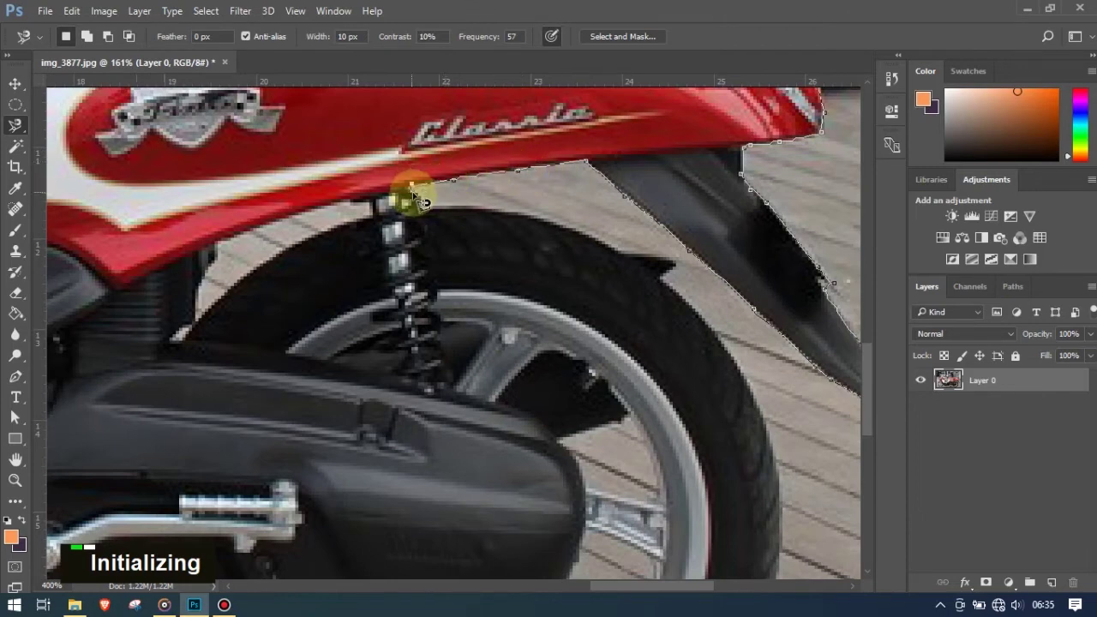
{"action": "mouse_move", "coordinate": [432, 210]}
{"action": "left_mouse_down"}
{"action": "mouse_move", "coordinate": [551, 225]}
{"action": "mouse_move", "coordinate": [673, 262]}
{"action": "left_mouse_up"}
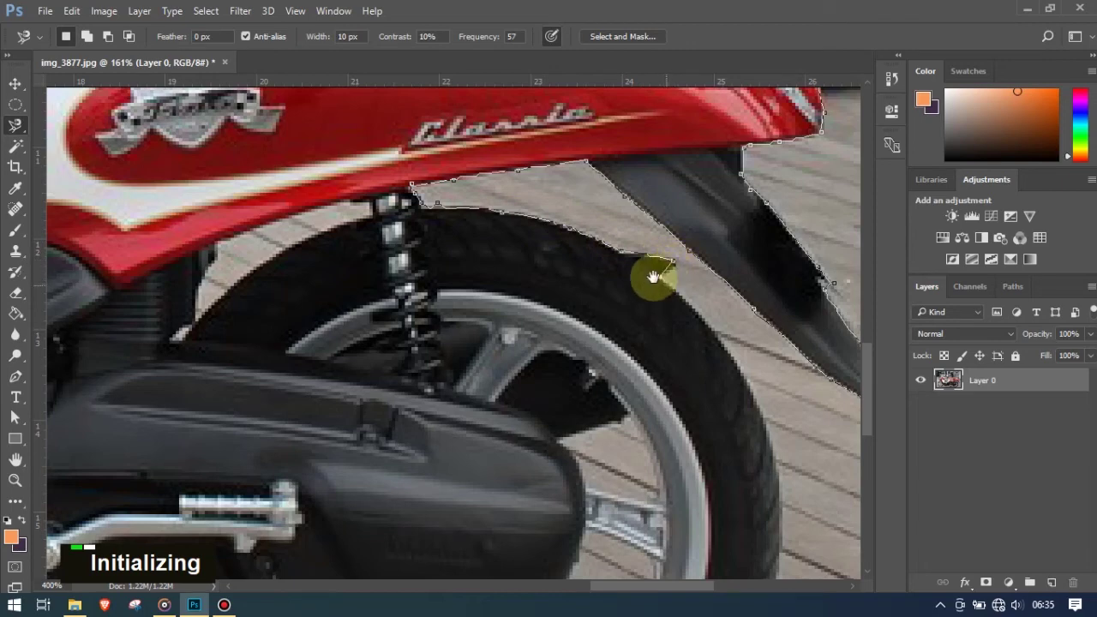
{"action": "left_click_drag", "start_coordinate": [649, 277], "coordinate": [478, 167]}
{"action": "mouse_move", "coordinate": [541, 228]}
{"action": "left_mouse_down"}
{"action": "mouse_move", "coordinate": [575, 265]}
{"action": "mouse_move", "coordinate": [606, 397]}
{"action": "mouse_move", "coordinate": [605, 460]}
{"action": "mouse_move", "coordinate": [595, 245]}
{"action": "left_mouse_up"}
{"action": "mouse_move", "coordinate": [600, 302]}
{"action": "left_mouse_down"}
{"action": "mouse_move", "coordinate": [529, 386]}
{"action": "mouse_move", "coordinate": [523, 420]}
{"action": "mouse_move", "coordinate": [417, 489]}
{"action": "mouse_move", "coordinate": [382, 495]}
{"action": "mouse_move", "coordinate": [563, 357]}
{"action": "mouse_move", "coordinate": [513, 381]}
{"action": "mouse_move", "coordinate": [343, 363]}
{"action": "mouse_move", "coordinate": [220, 294]}
{"action": "mouse_move", "coordinate": [157, 208]}
{"action": "mouse_move", "coordinate": [458, 245]}
{"action": "mouse_move", "coordinate": [496, 276]}
{"action": "mouse_move", "coordinate": [359, 283]}
{"action": "mouse_move", "coordinate": [325, 372]}
{"action": "mouse_move", "coordinate": [317, 471]}
{"action": "mouse_move", "coordinate": [257, 492]}
{"action": "mouse_move", "coordinate": [254, 455]}
{"action": "mouse_move", "coordinate": [276, 439]}
{"action": "mouse_move", "coordinate": [259, 404]}
{"action": "mouse_move", "coordinate": [274, 363]}
{"action": "mouse_move", "coordinate": [291, 360]}
{"action": "mouse_move", "coordinate": [294, 306]}
{"action": "mouse_move", "coordinate": [316, 276]}
{"action": "mouse_move", "coordinate": [264, 264]}
{"action": "mouse_move", "coordinate": [215, 270]}
{"action": "left_mouse_up"}
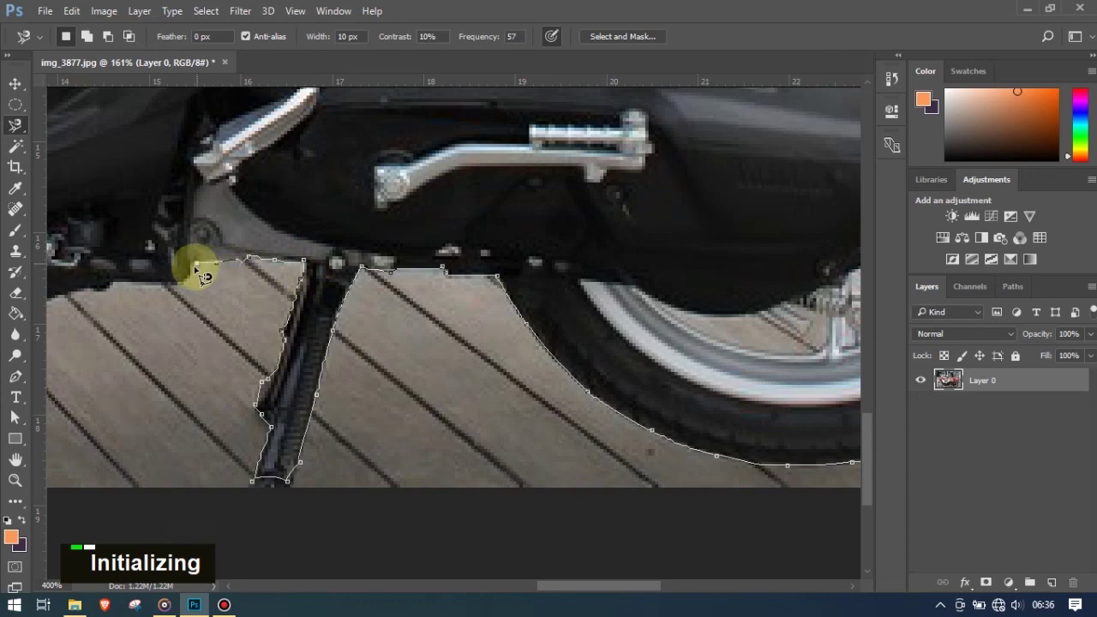